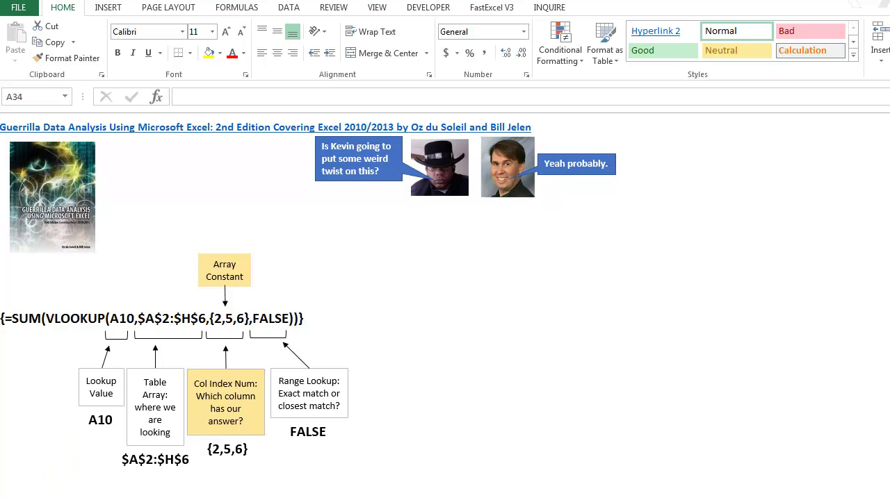
On the data sheet, evaluate N2's VLOOKUP(J2,Table1,{3,6,9},0) part to {26,353,424}, then cancel unchanged.
key(ctrl+Page_Down)
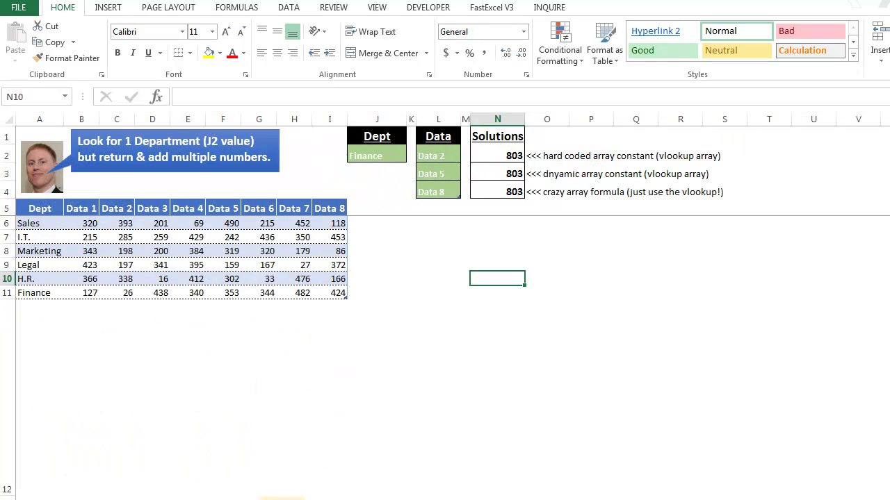
click(504, 154)
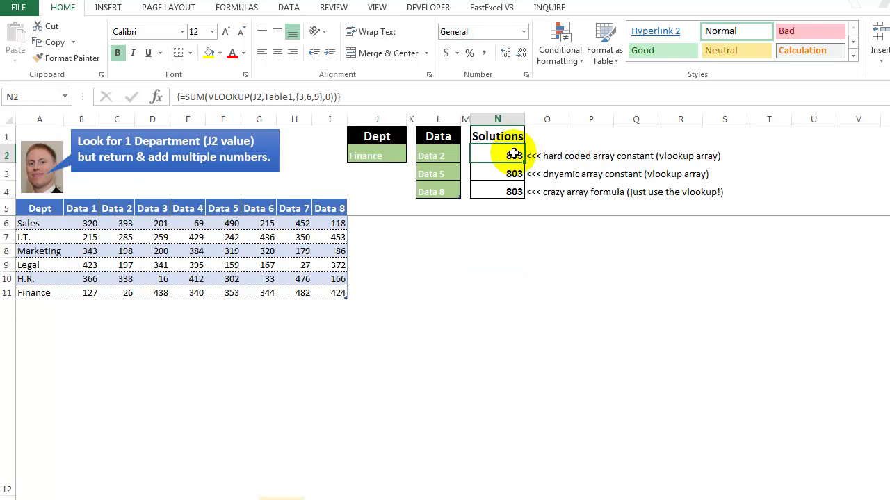
click(249, 96)
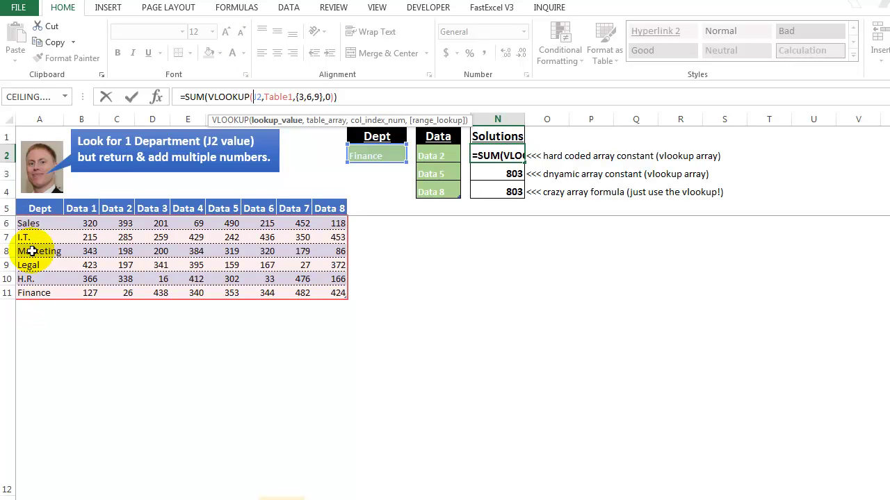
click(289, 99)
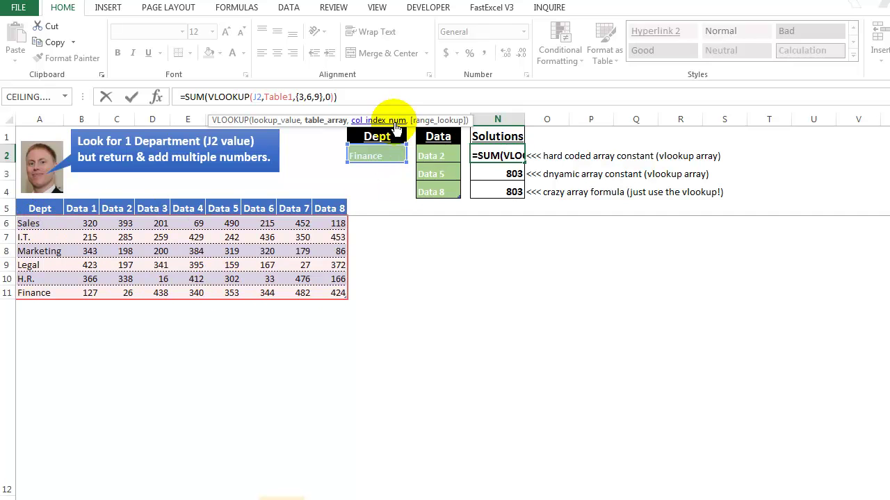
click(395, 129)
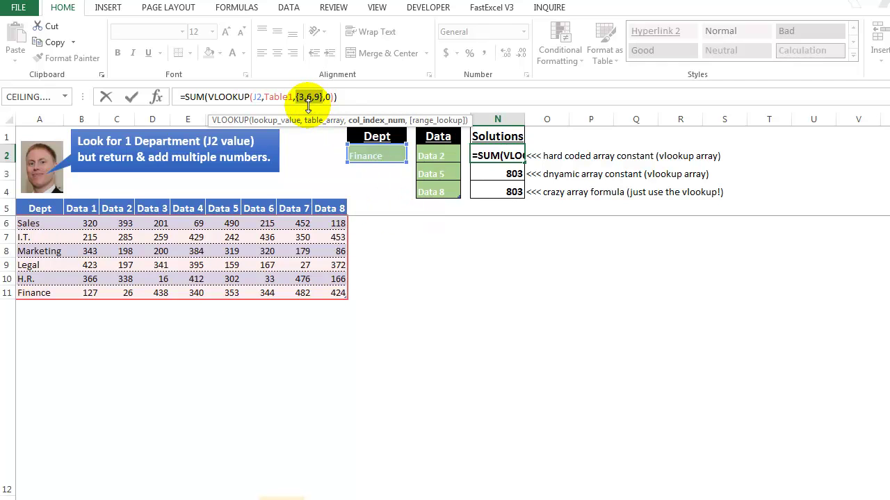
click(209, 97)
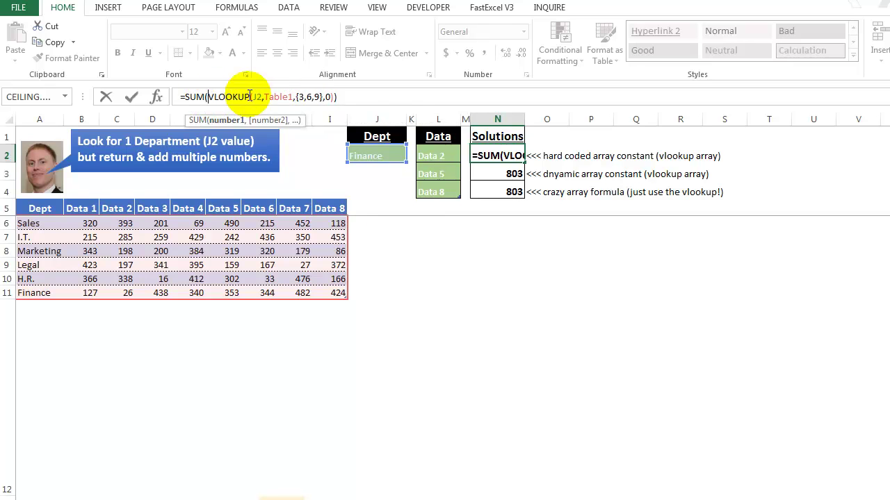
shift+click(334, 98)
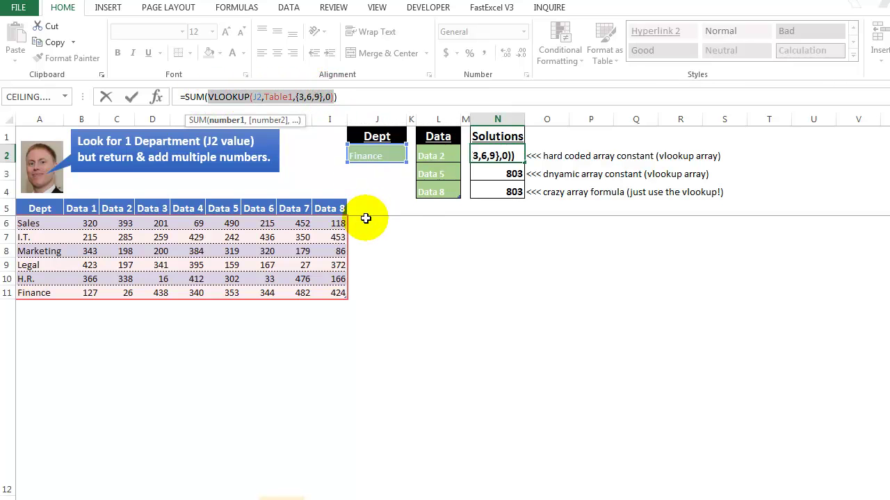
key(F9)
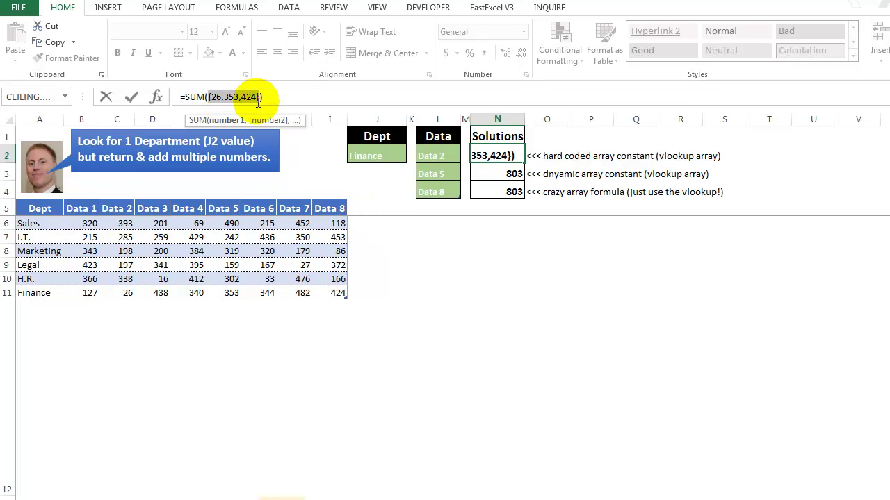
key(Escape)
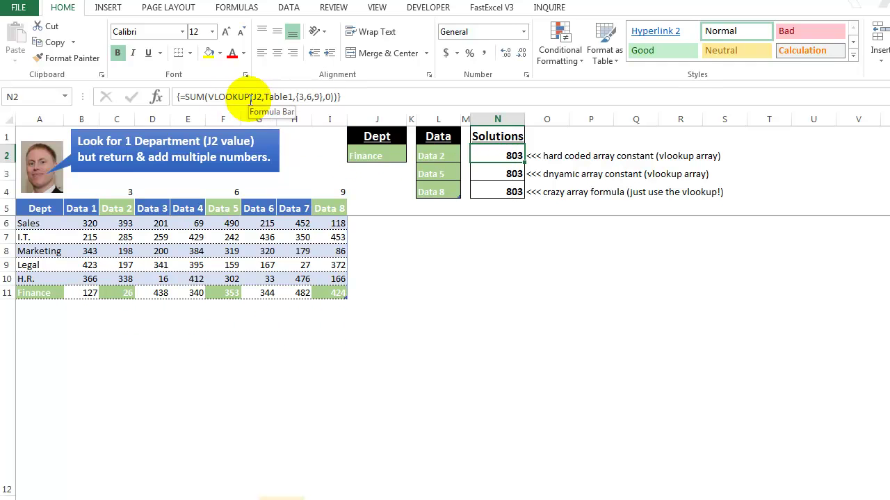
Evaluate N2's VLOOKUP argument of SUM again to {26,353,424}, cancel, and reopen the formula.
key(F2)
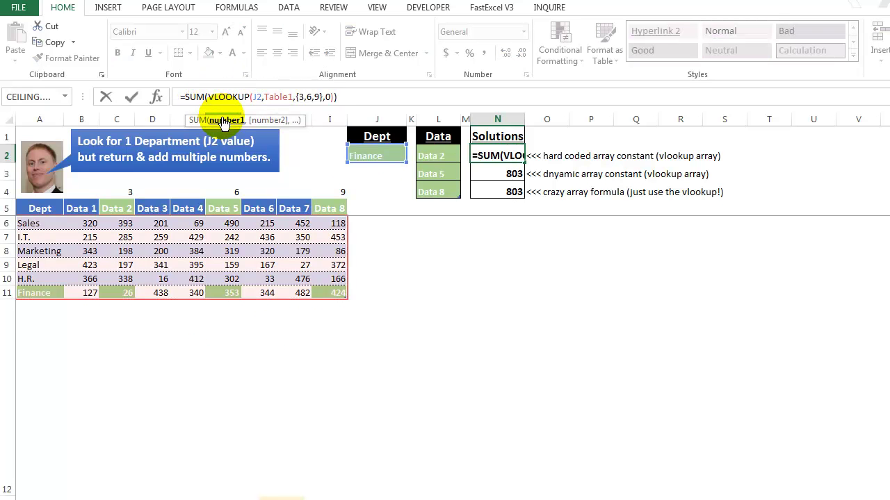
click(214, 118)
key(F9)
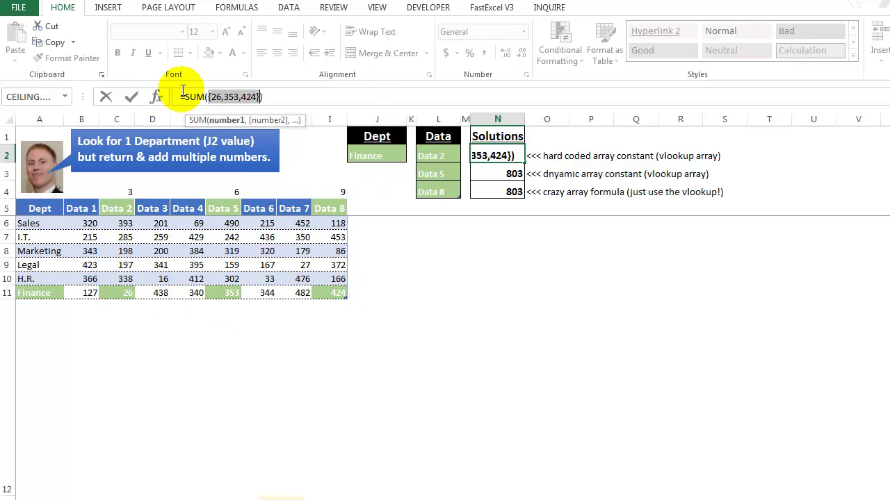
key(Escape)
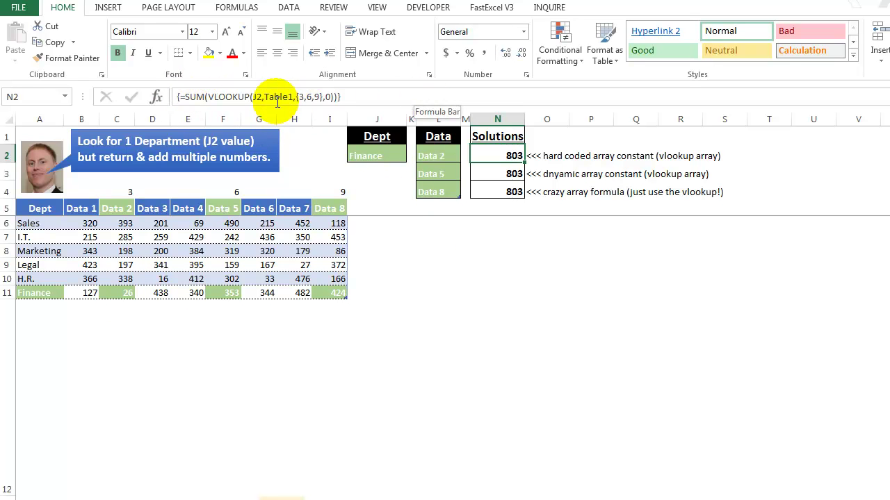
click(210, 98)
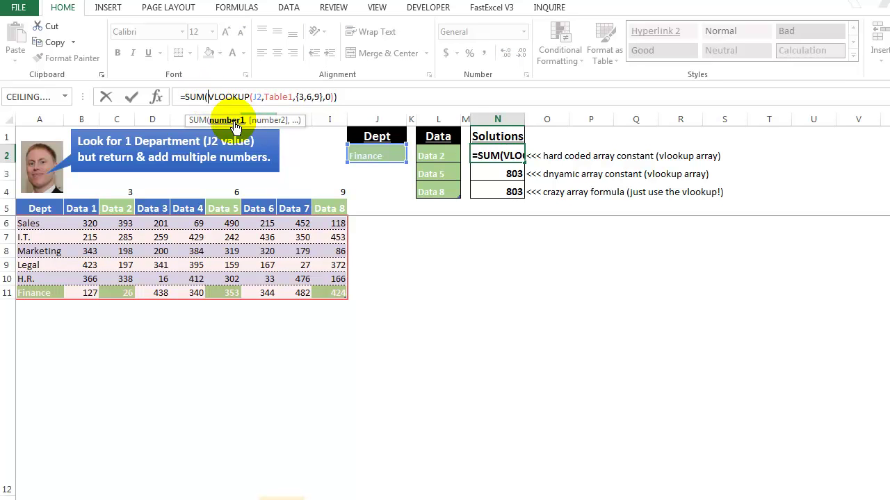
Leave N2 unchanged and enter =VLOOKUP(J2,Table1,{3,6,9},0) without SUM in L7.
click(233, 120)
key(ctrl+c)
key(Escape)
click(434, 238)
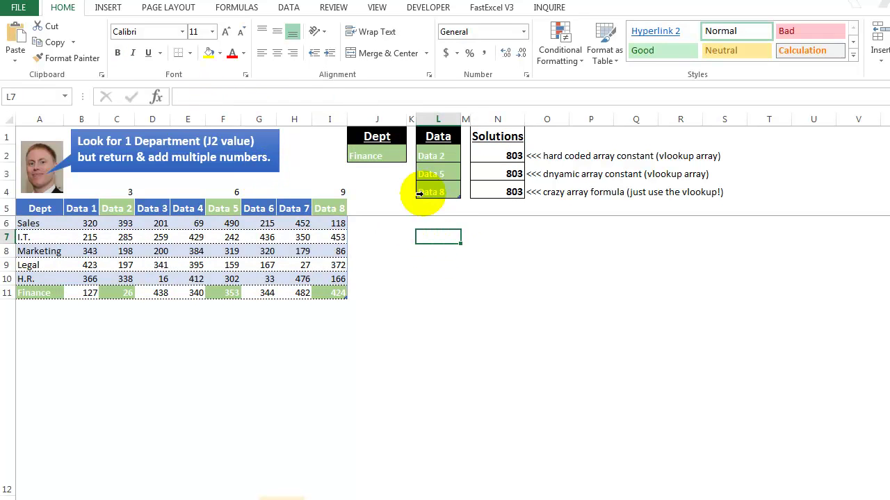
click(421, 97)
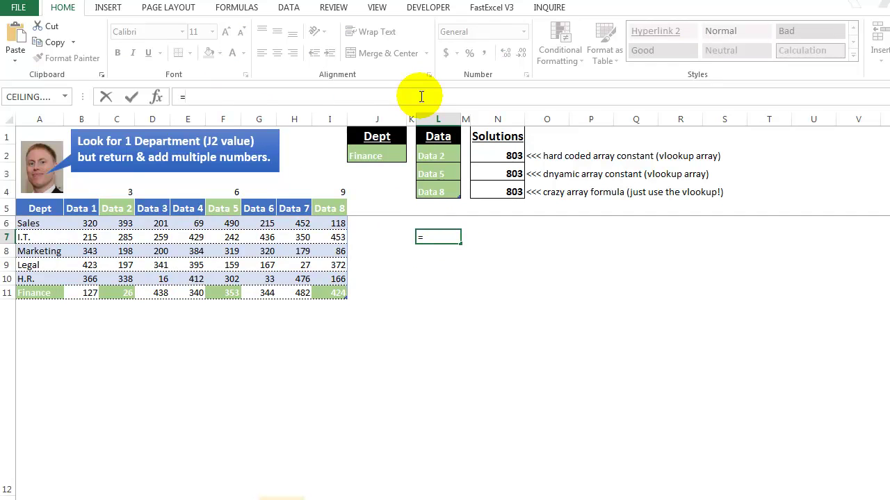
text(=)
key(ctrl+v)
key(Return)
Evaluate L7's VLOOKUP formula with F9 to see {26,353,424}, then cancel the edit.
key(Up)
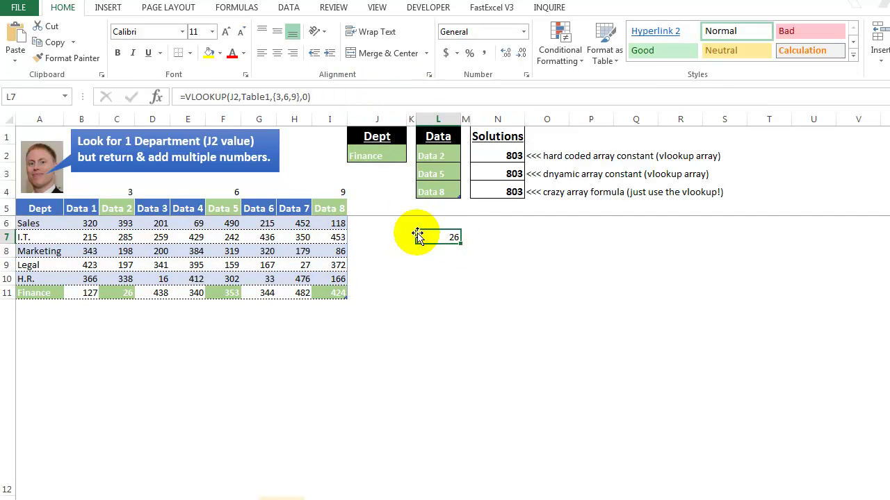
click(340, 97)
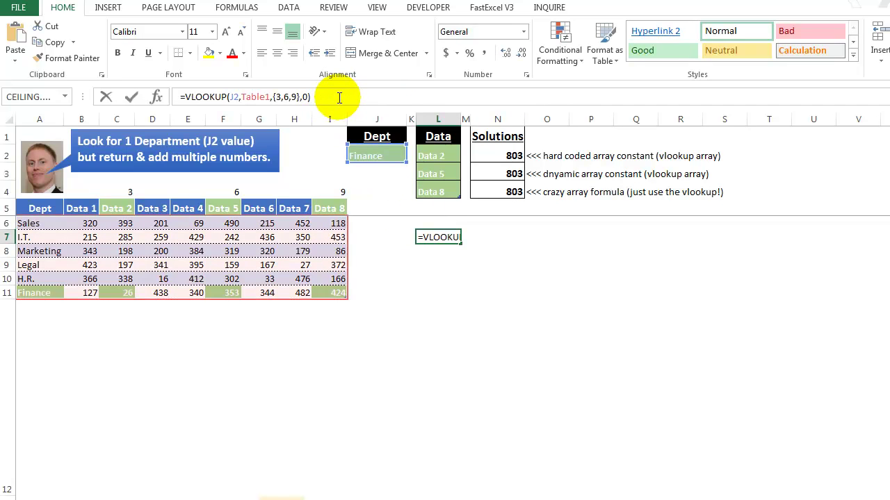
drag(339, 98, 88, 79)
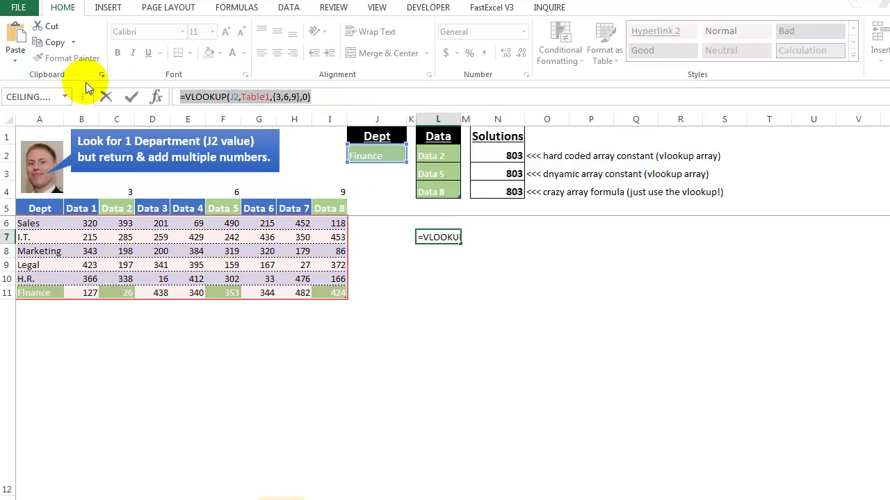
key(F9)
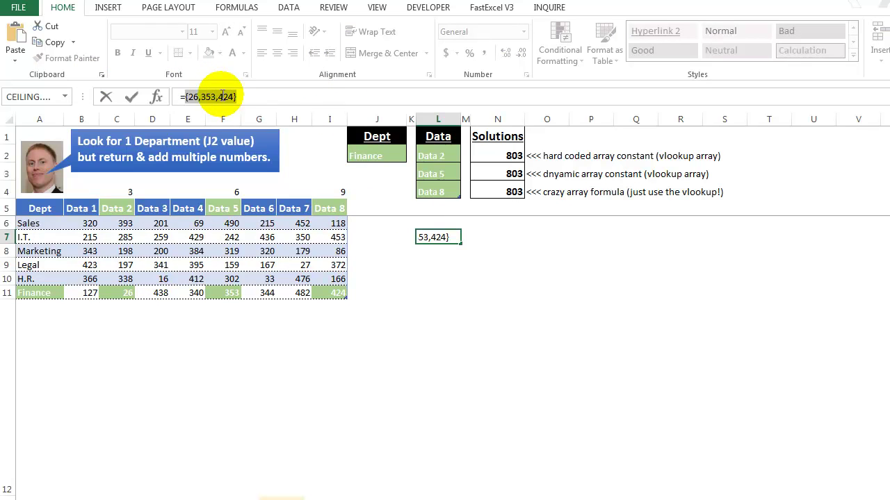
key(Escape)
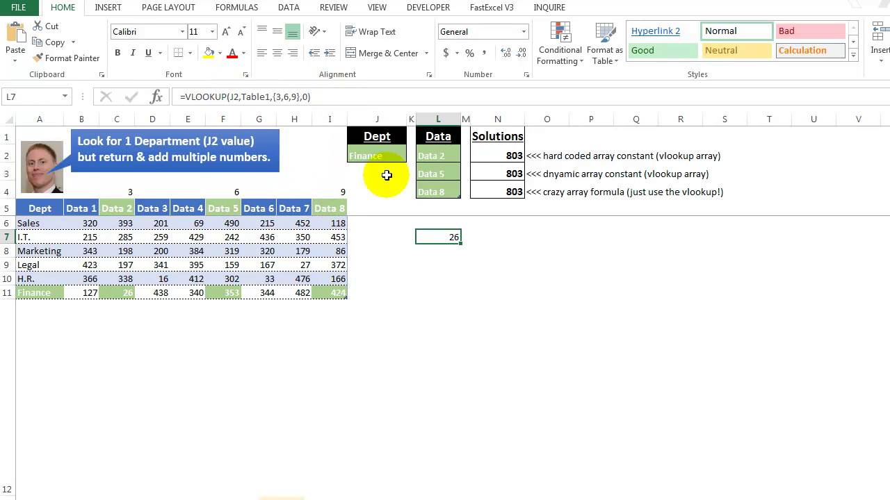
Add the note '<<<error! in N7.
click(481, 238)
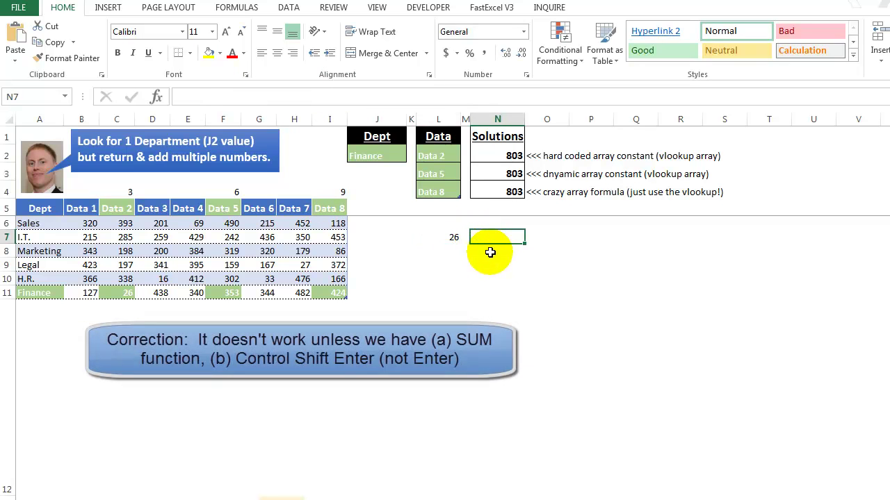
text(')
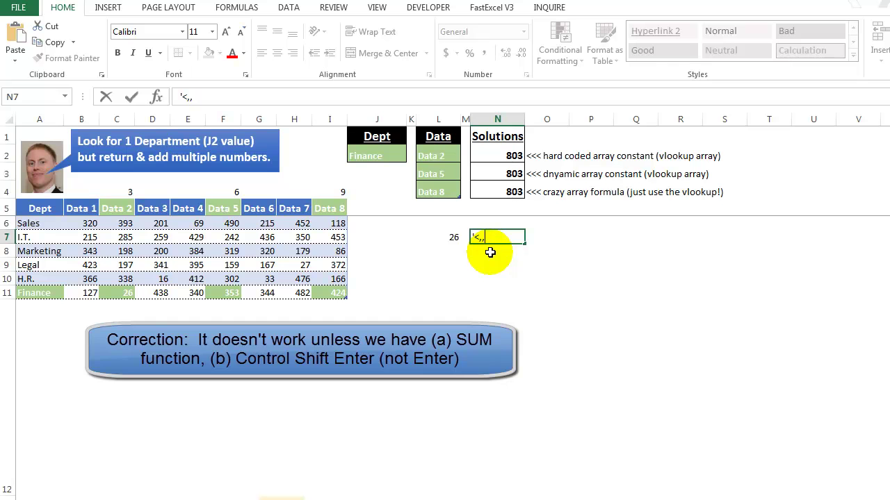
text(<<<)
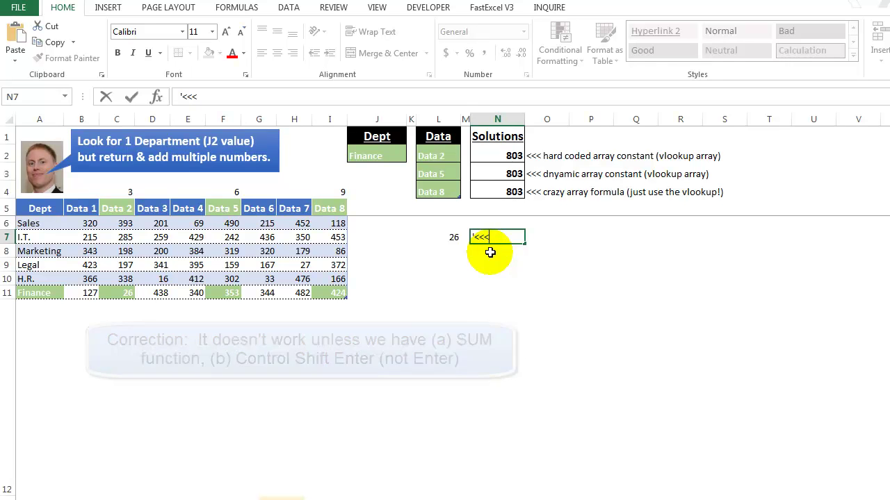
text(error!)
key(Return)
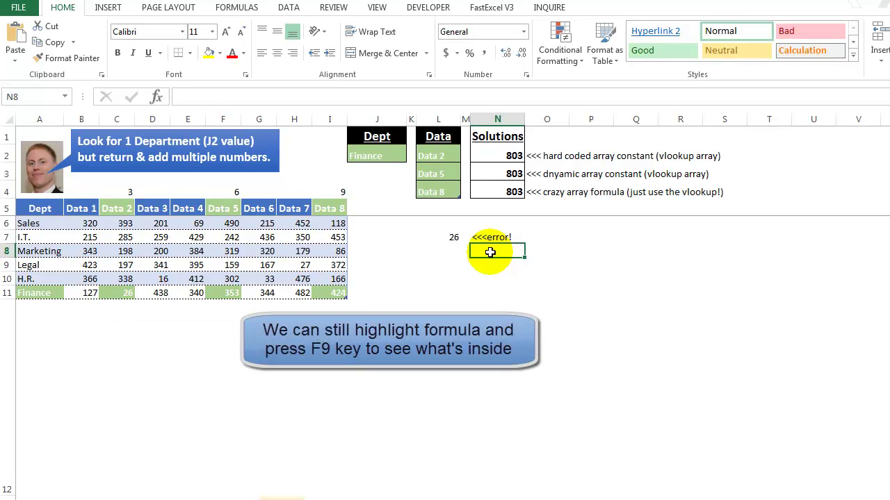
Re-enter N2's hard-coded {3,6,9} formula as an array formula returning 803.
click(503, 154)
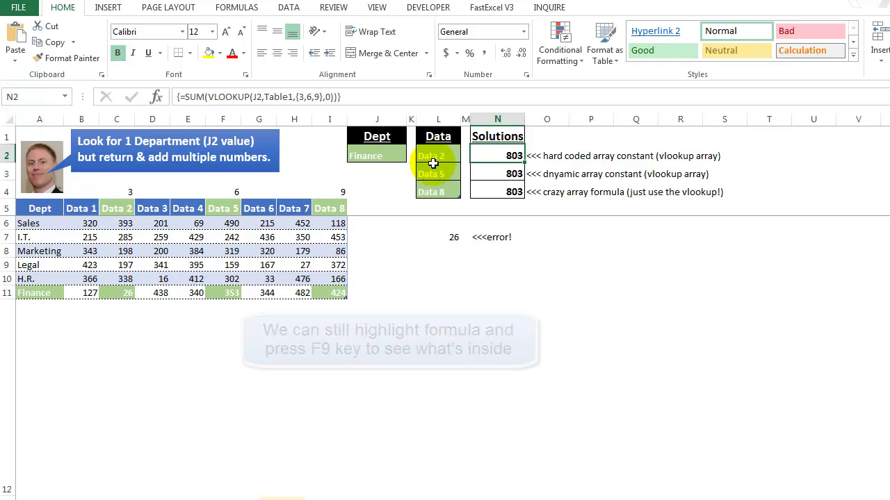
click(308, 97)
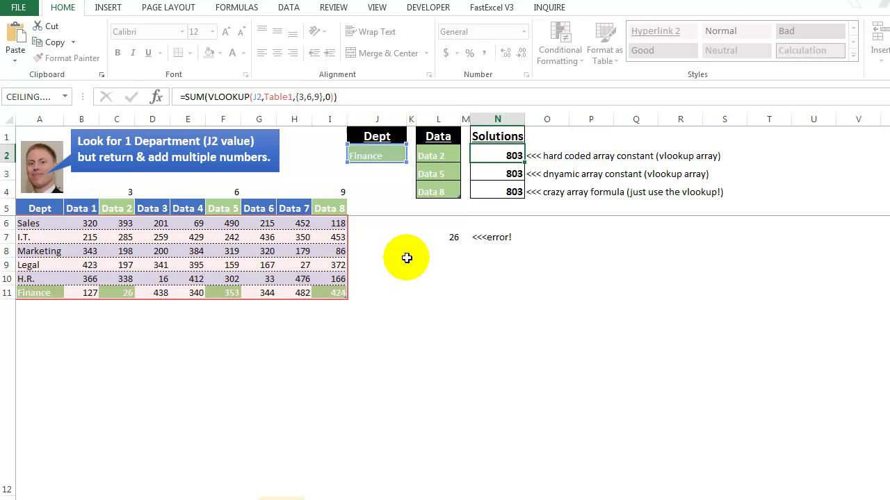
key(ctrl+shift+Return)
Compare N3's MATCH-based formula with N2, then shrink row 12 to reveal the diagrams.
click(481, 176)
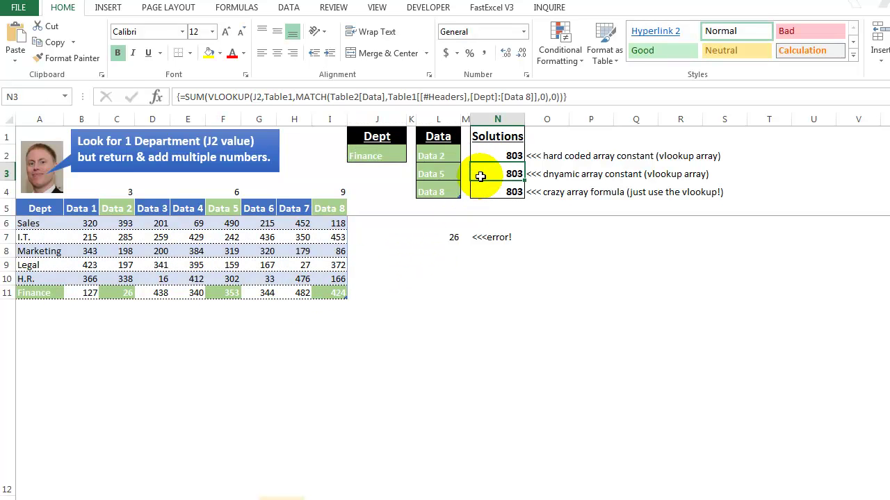
click(514, 154)
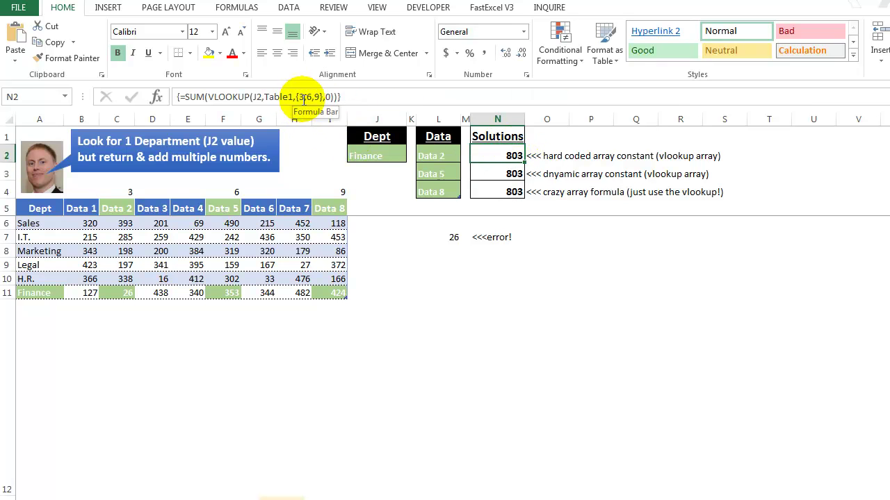
click(512, 174)
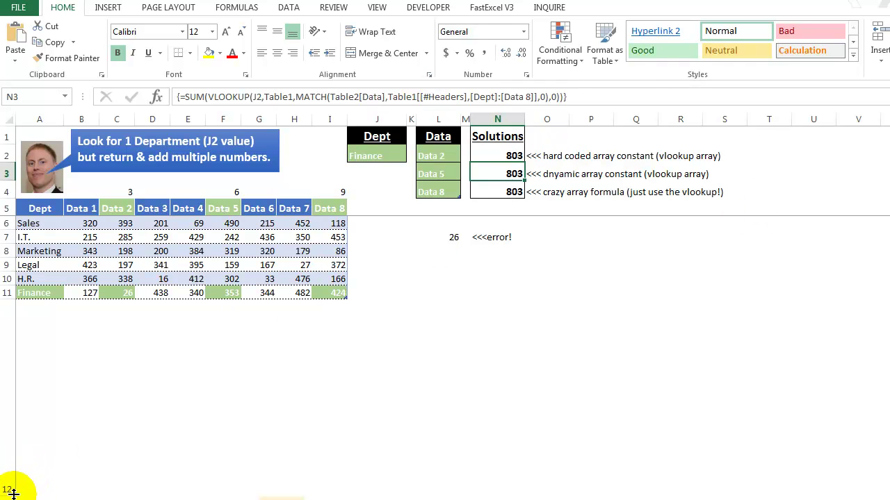
drag(13, 494, 16, 304)
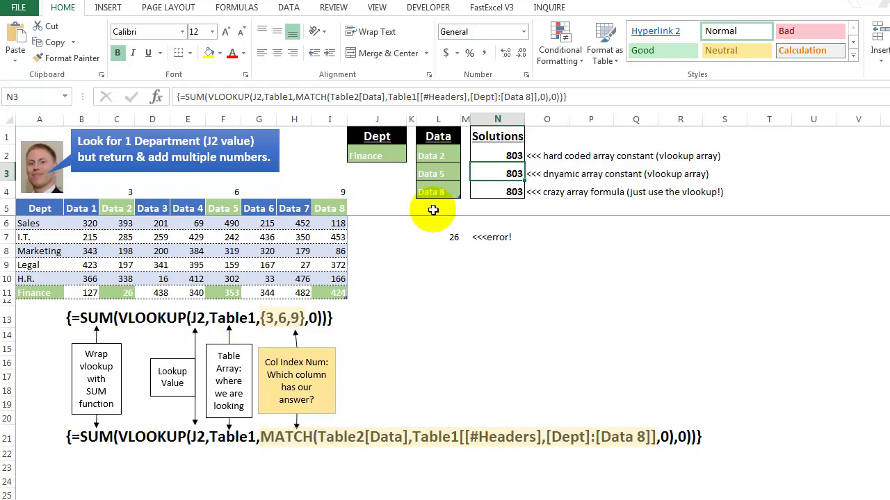
click(447, 156)
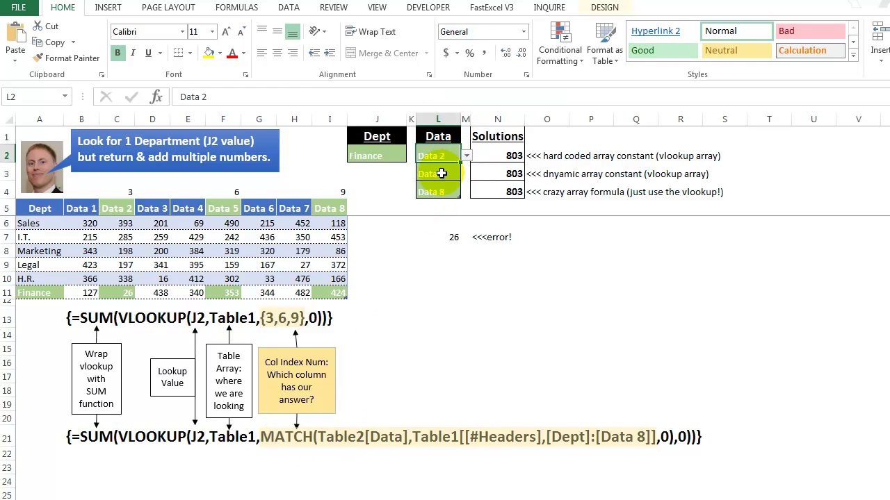
click(446, 173)
click(447, 191)
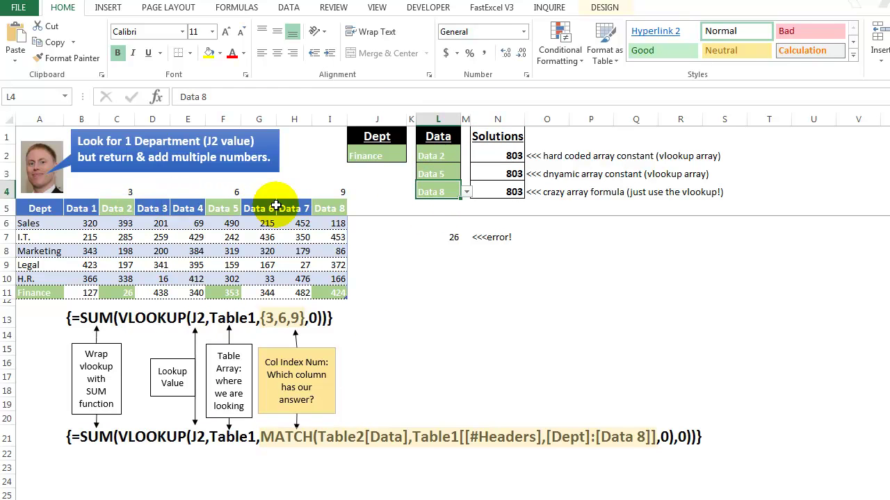
click(495, 173)
click(295, 97)
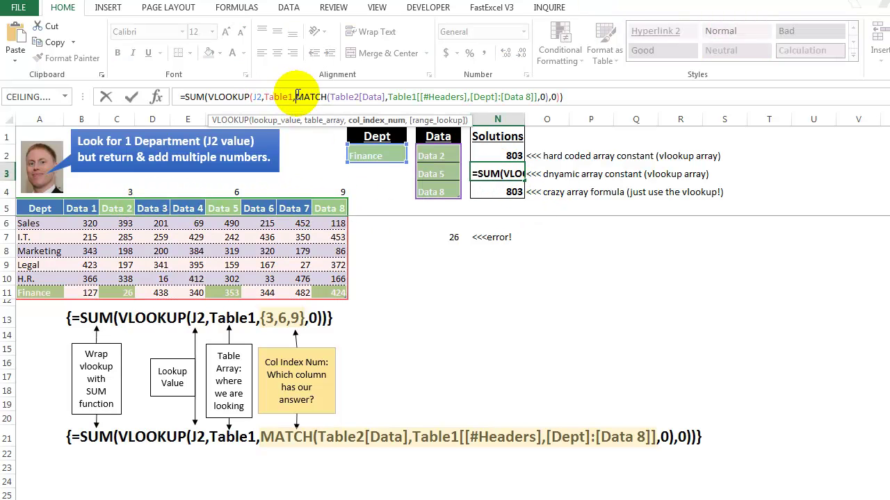
click(361, 121)
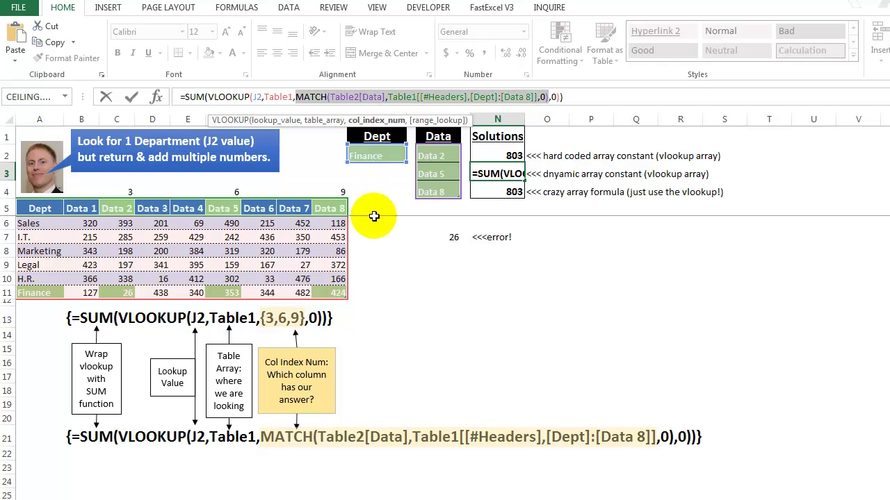
key(F9)
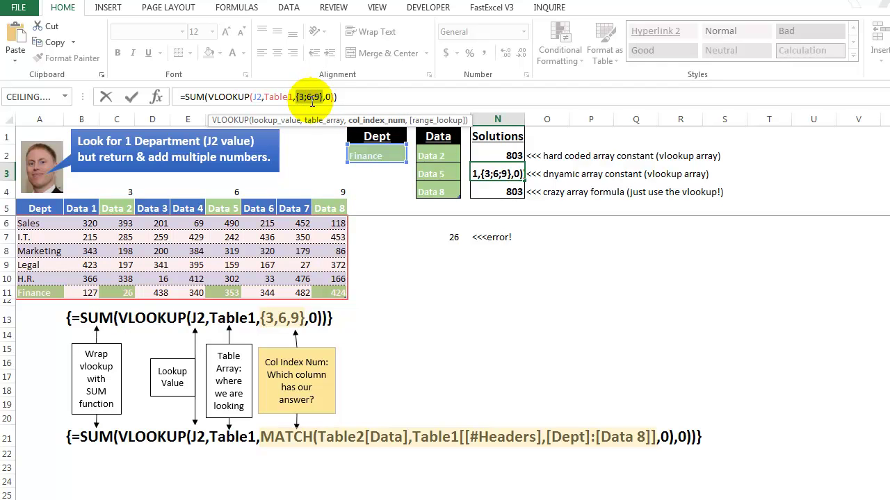
key(ctrl+z)
key(Escape)
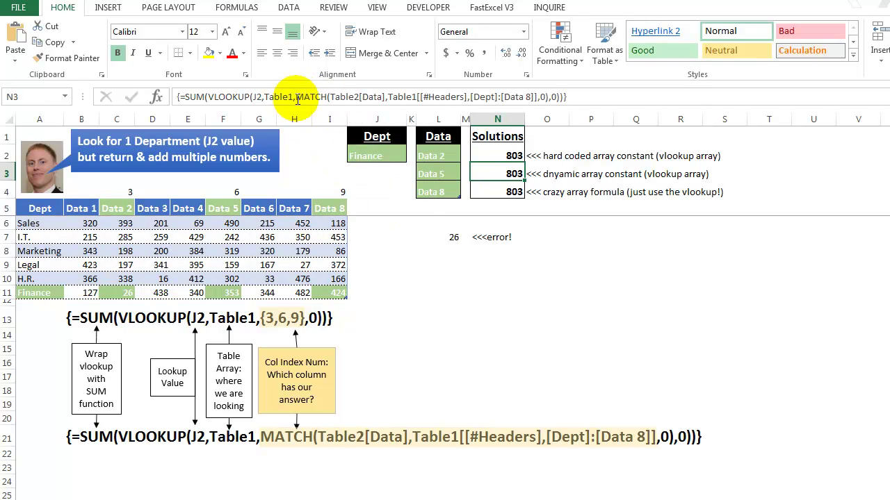
click(296, 100)
click(367, 120)
key(ctrl+c)
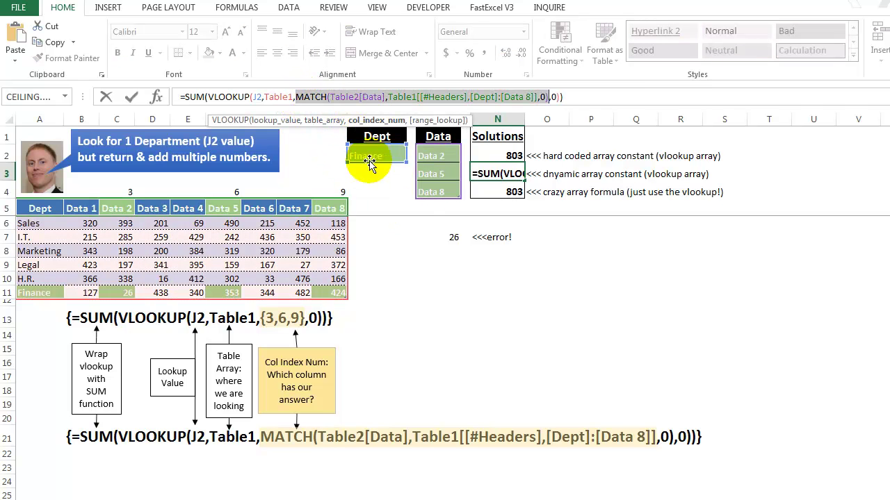
key(ctrl+shift+Return)
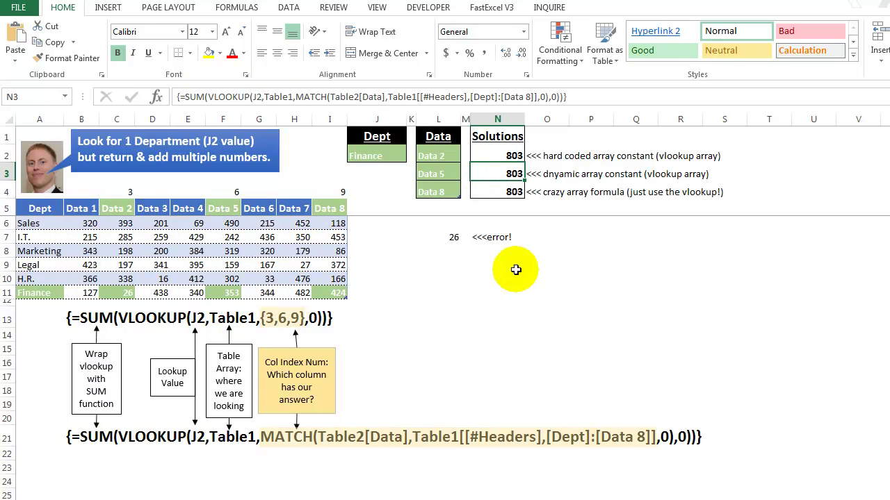
click(445, 253)
Array-enter =MATCH(Table2[Data],Table1[[#Headers],[Dept]:[Data 8]],0) in L8 and copy <<<error! down to N8.
click(383, 98)
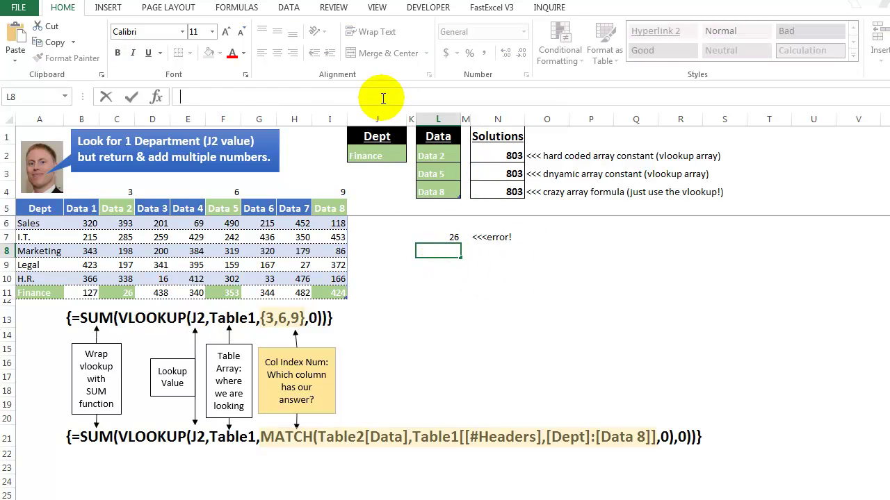
key(ctrl+v)
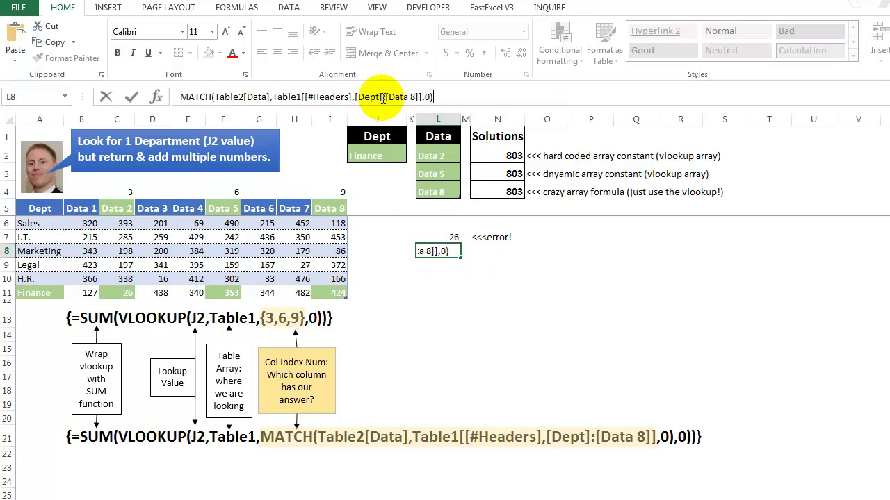
click(179, 98)
text(=)
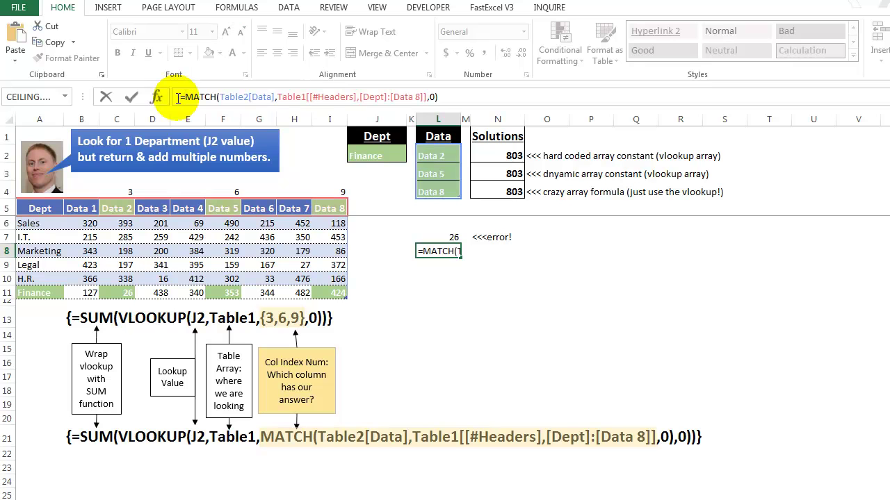
key(ctrl+shift+Return)
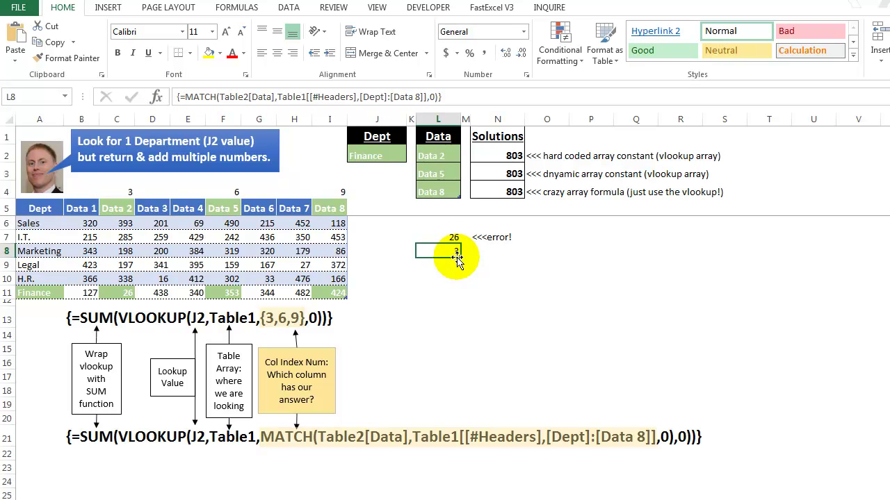
click(506, 239)
drag(526, 246, 522, 260)
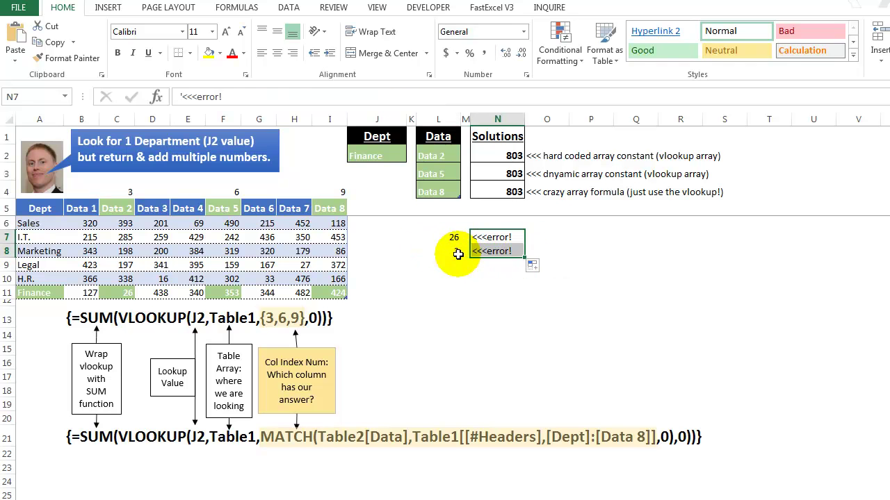
Evaluate L8's MATCH to {3;6;9}, then reopen it to inspect its Table2[Data] and header arguments.
click(454, 252)
click(453, 100)
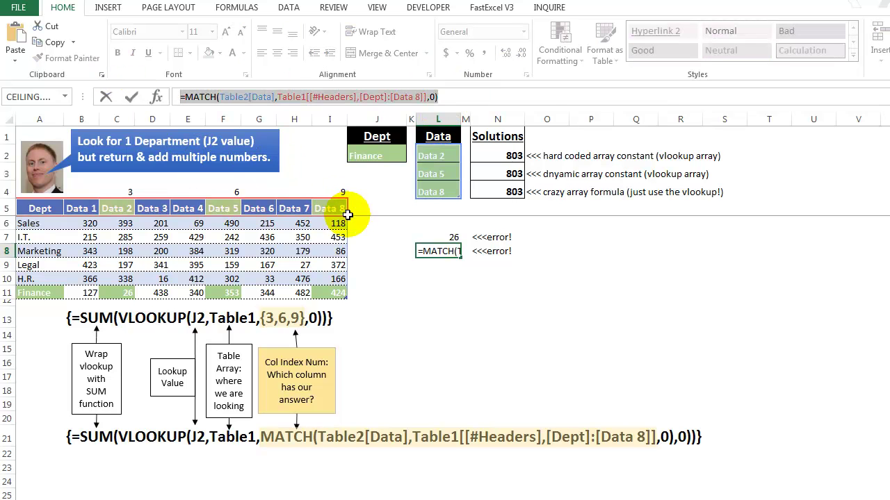
key(F9)
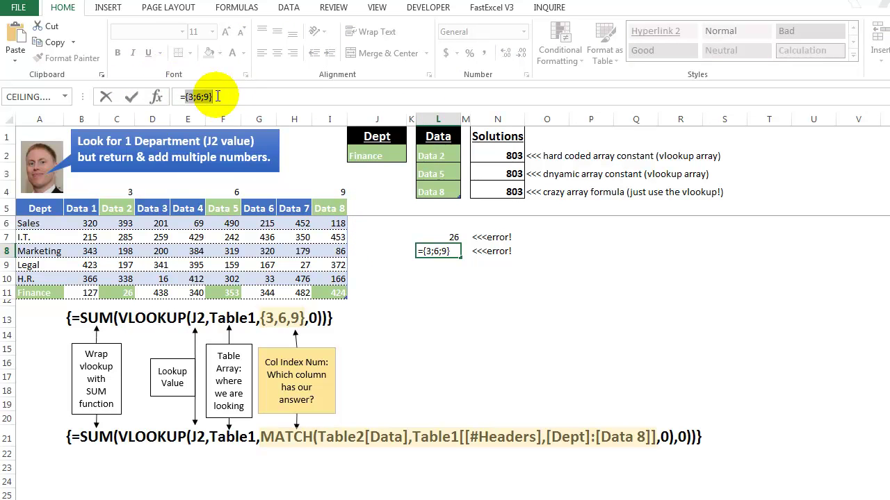
key(Escape)
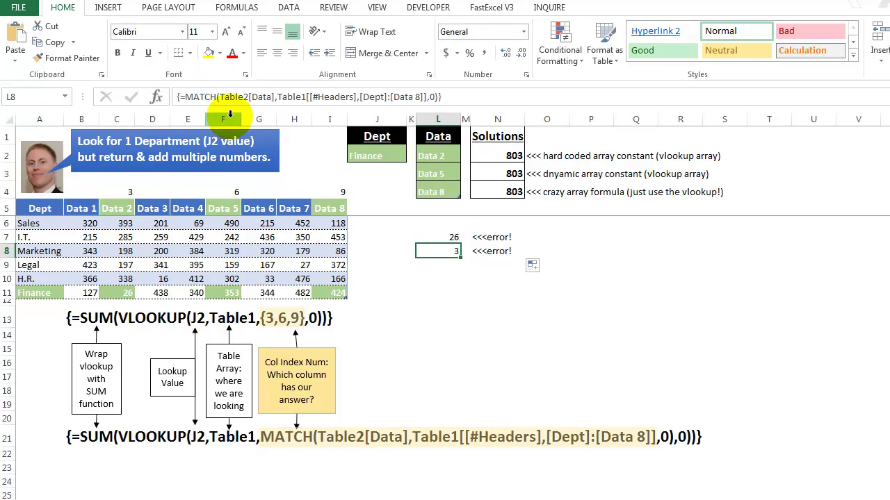
click(224, 98)
drag(221, 97, 275, 97)
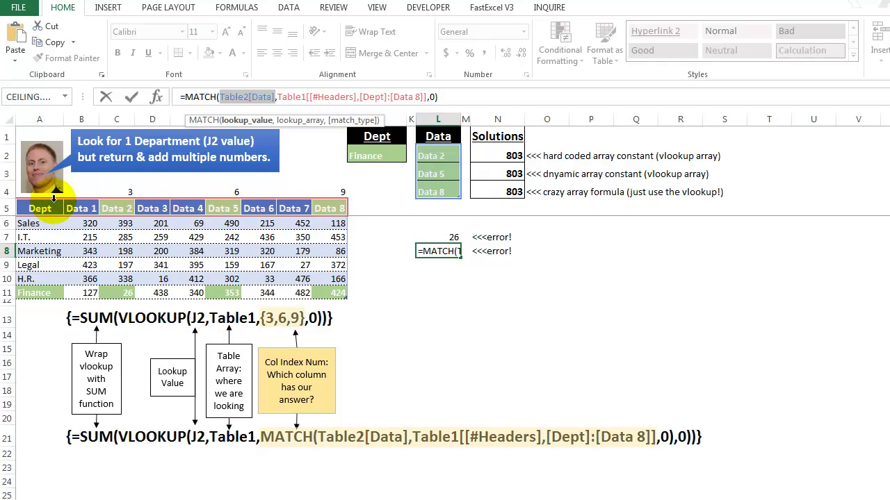
click(310, 121)
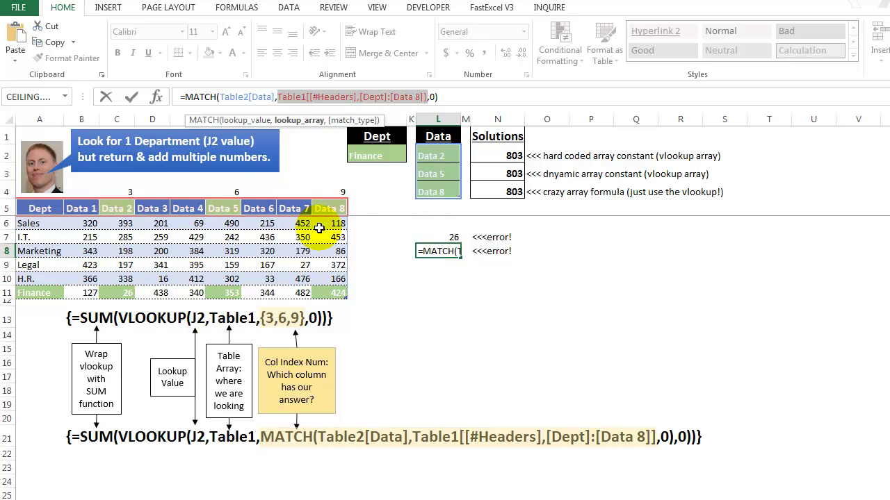
click(433, 97)
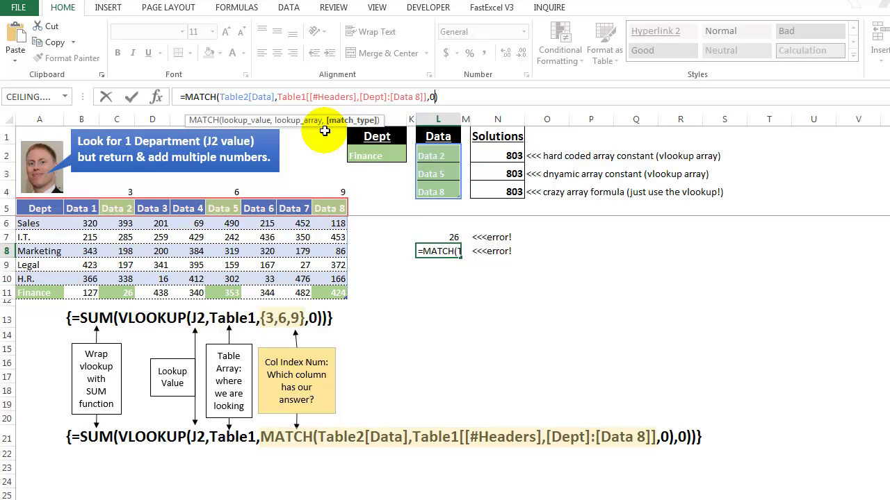
Array-enter L8's MATCH, showing 3, then re-array-enter N3's Table2[Data]-driven SUM(VLOOKUP(MATCH)) formula returning 803.
key(ctrl+shift+Return)
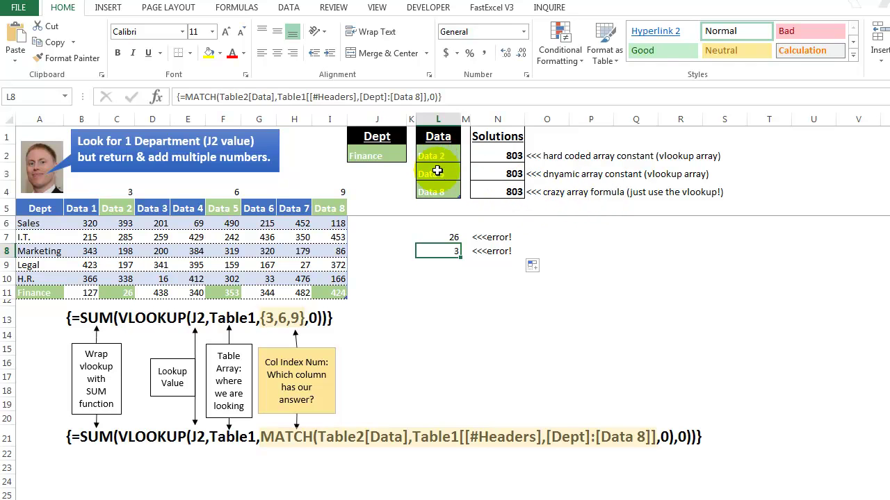
click(479, 173)
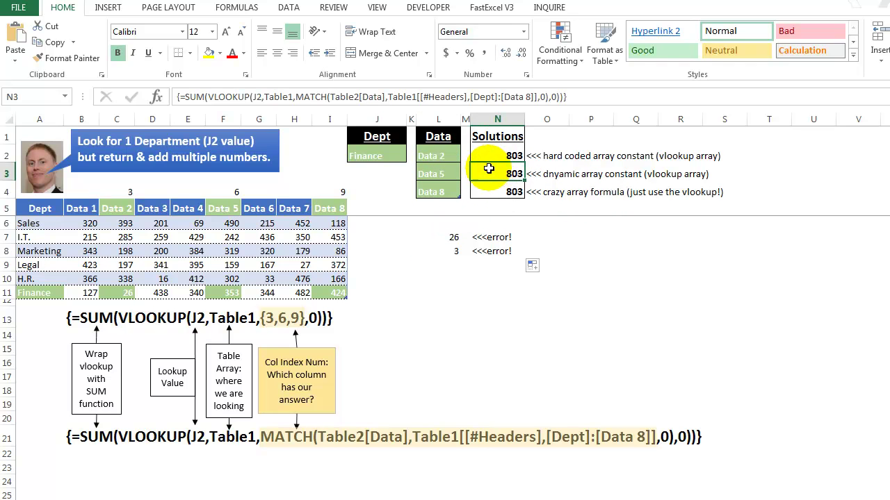
click(330, 98)
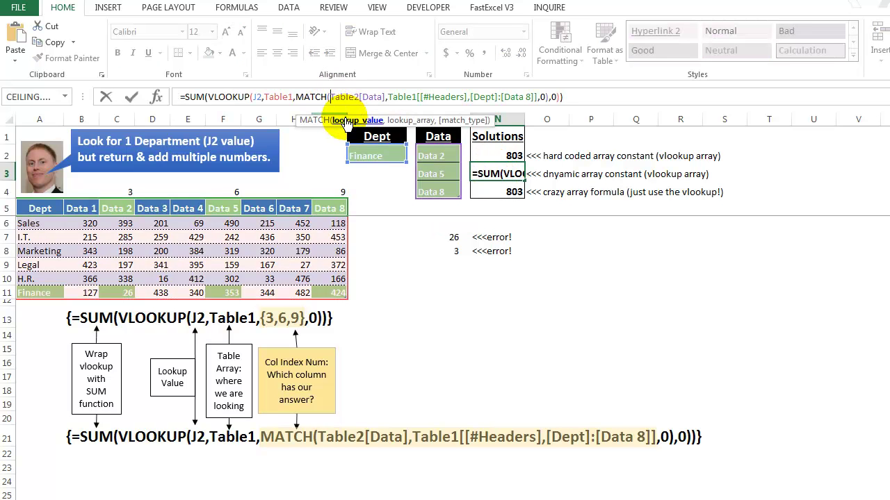
double_click(351, 96)
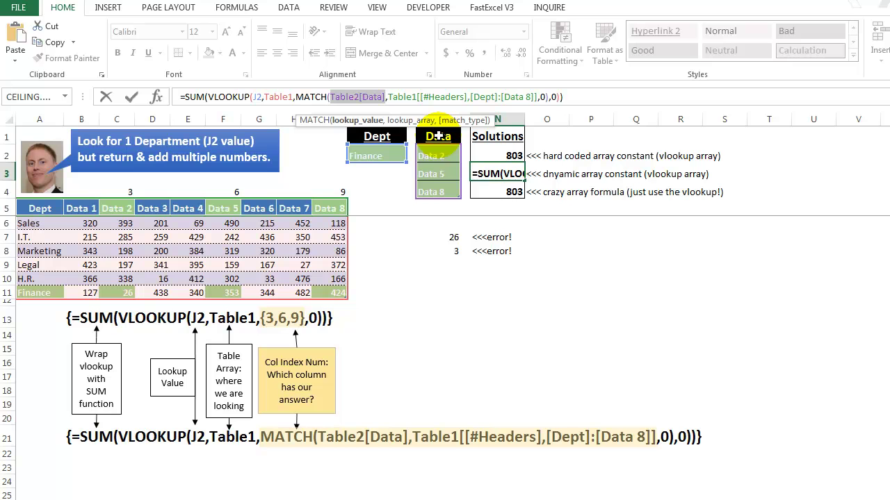
key(ctrl+shift+Return)
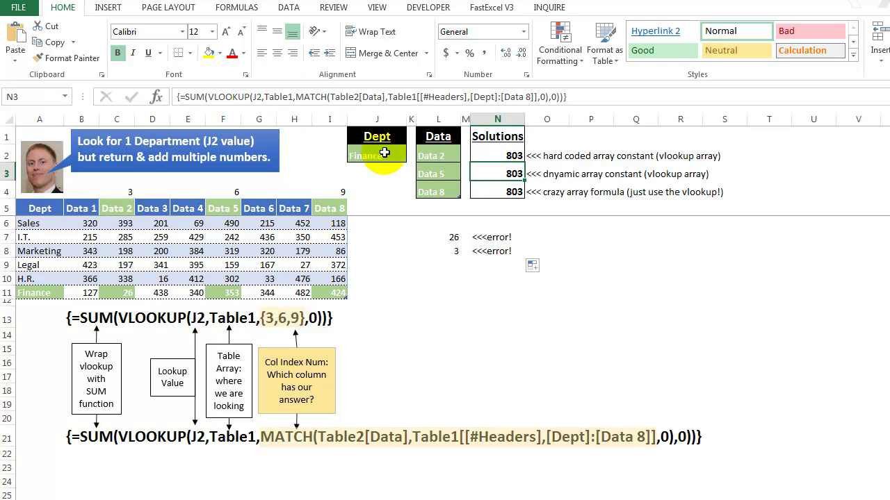
click(435, 172)
right_click(435, 173)
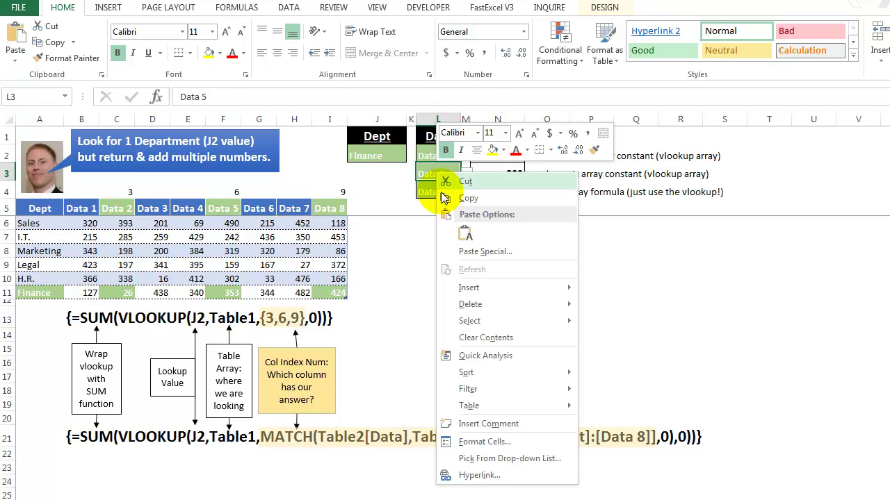
click(477, 340)
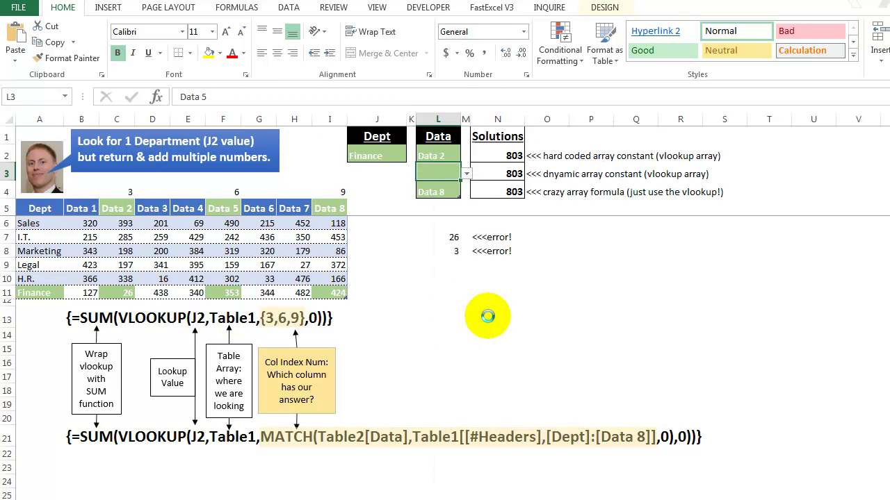
click(506, 174)
click(429, 173)
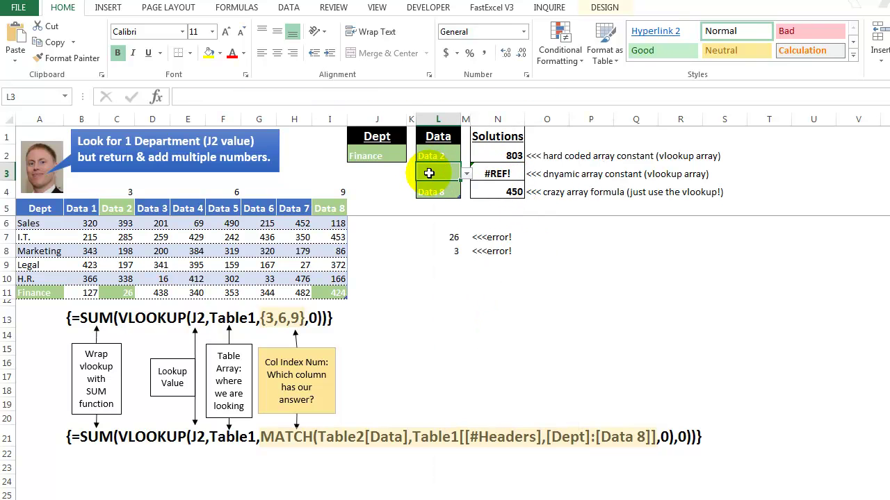
click(496, 173)
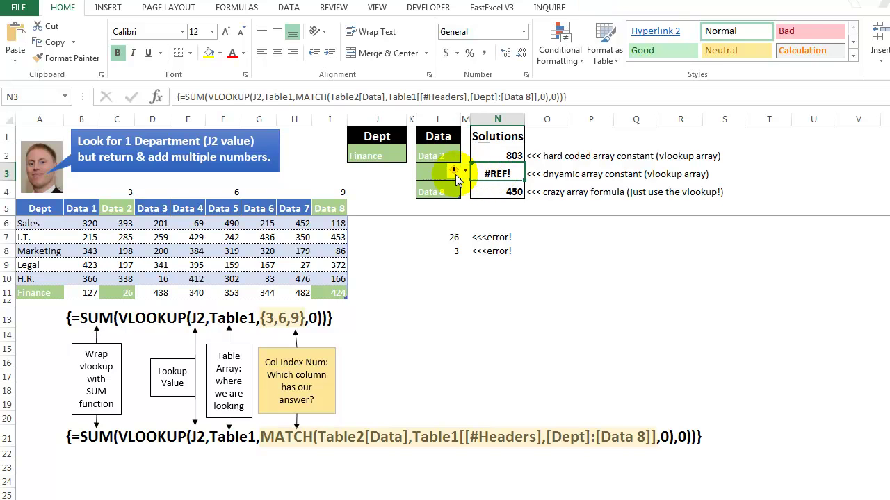
click(429, 169)
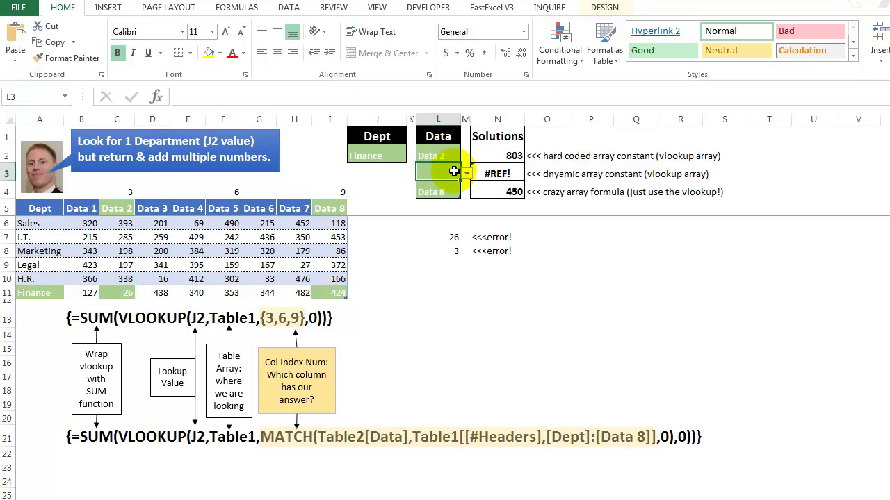
click(467, 178)
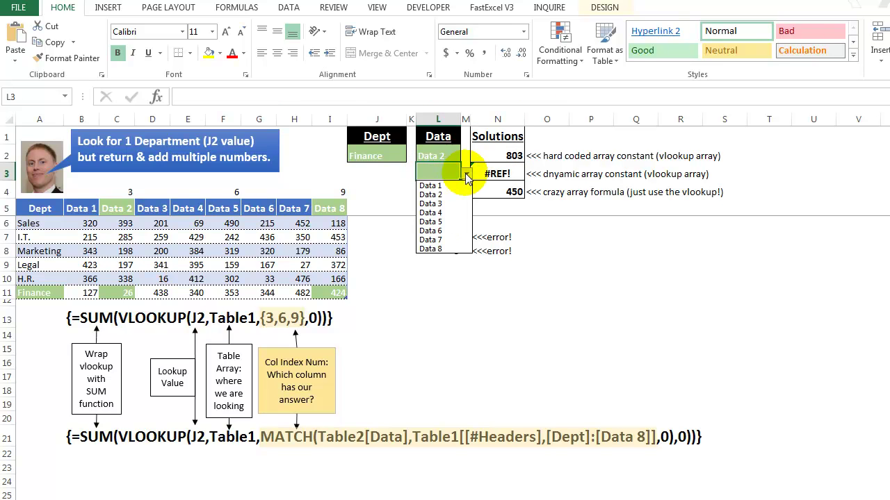
click(465, 220)
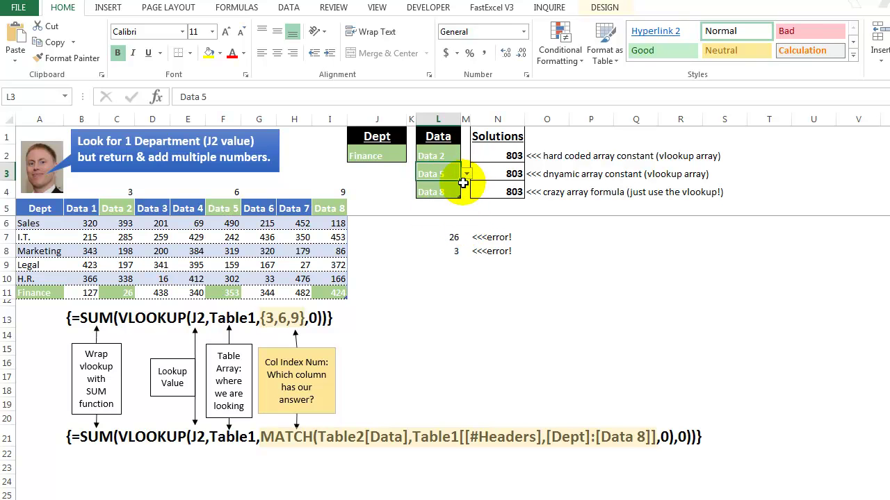
click(432, 157)
click(438, 172)
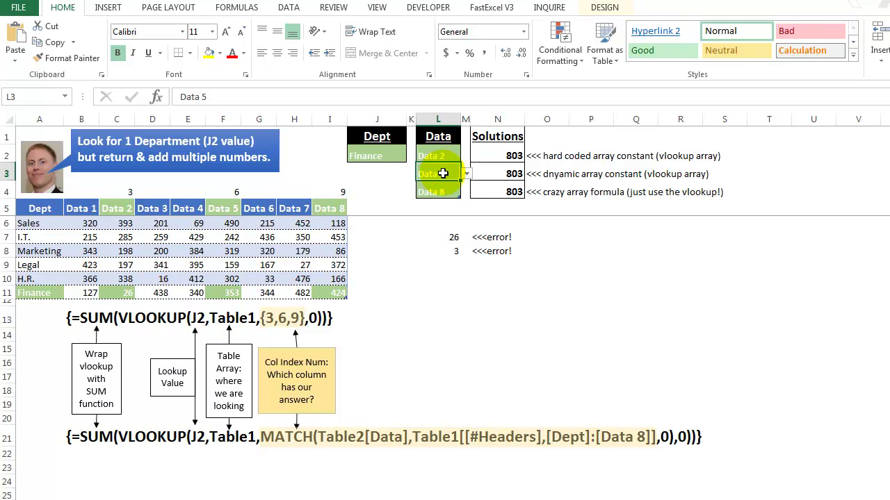
Shrink Table2 to only Data 2 and Data 5 so N3 and N4 return 379.
click(425, 278)
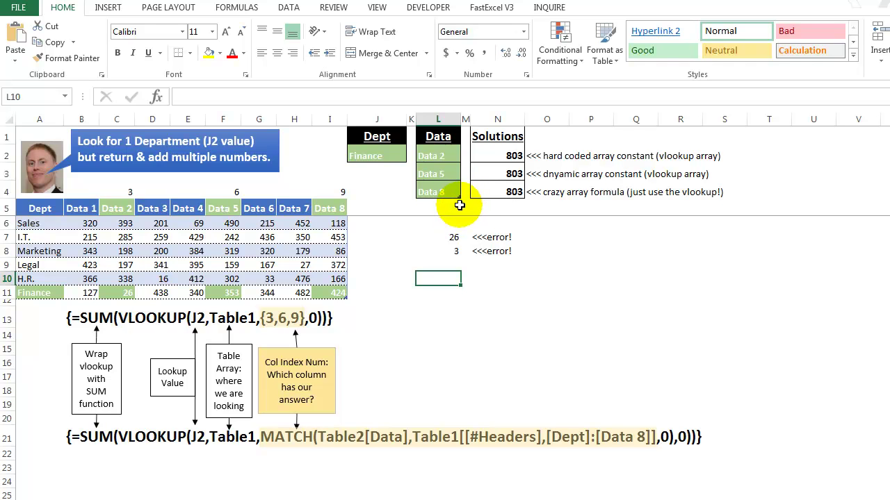
drag(459, 198, 460, 184)
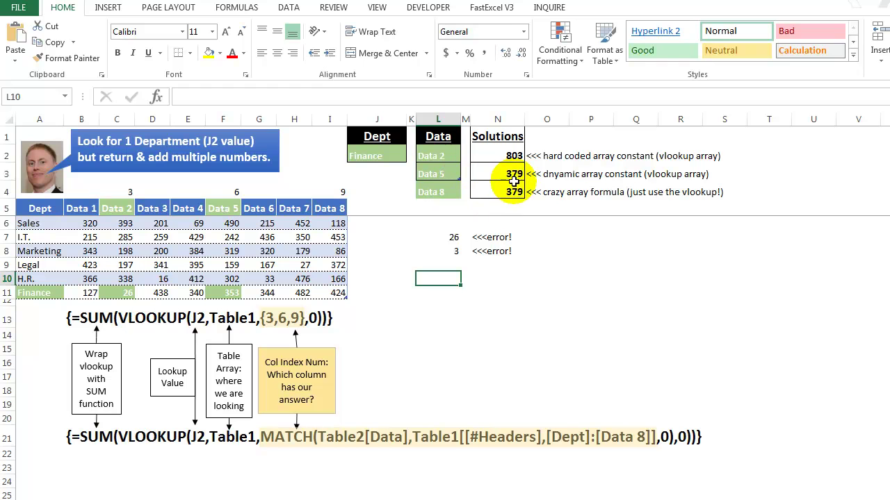
click(514, 174)
key(Down)
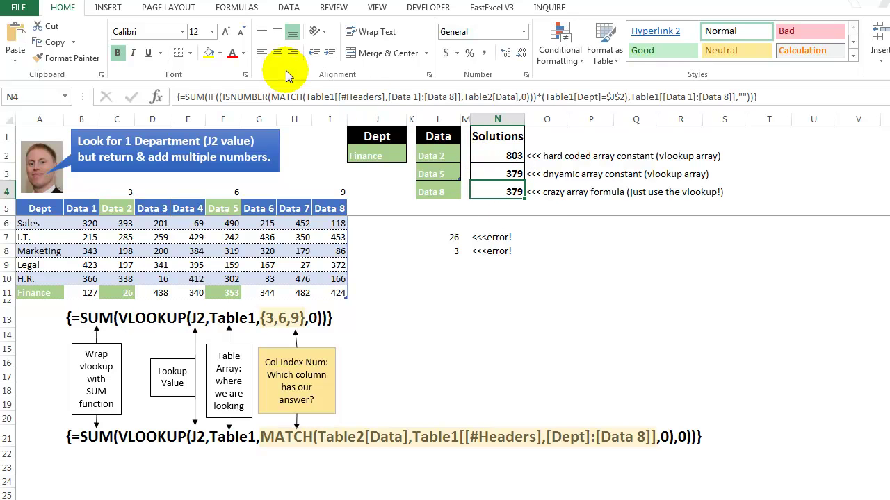
key(Up)
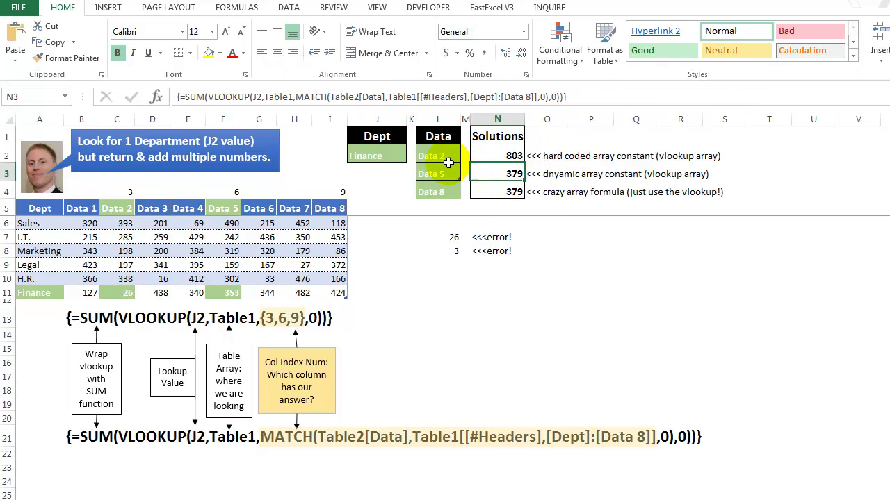
drag(446, 156, 444, 172)
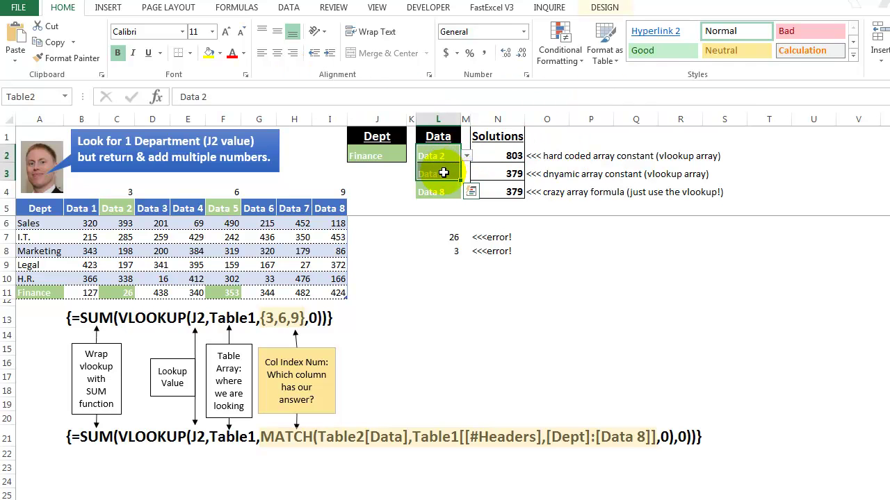
Trim N2's array constant to {3,6} so it returns 379, then reopen the formula.
click(513, 153)
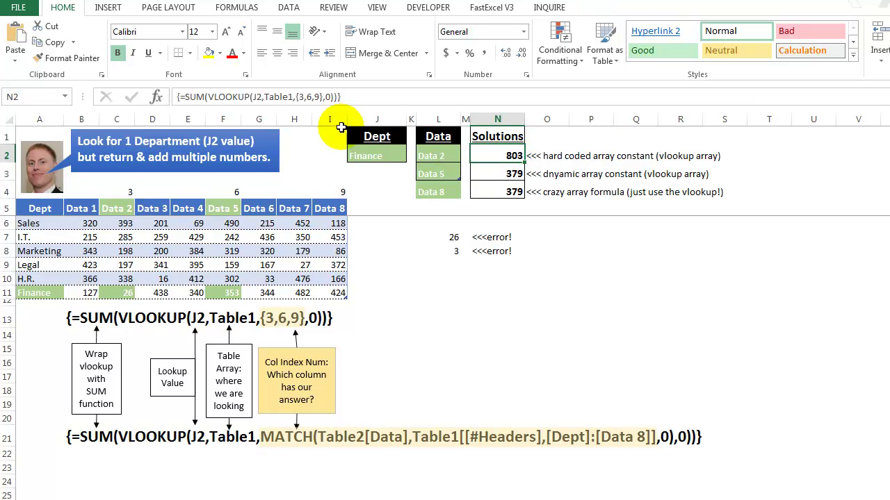
key(F2)
click(313, 97)
key(BackSpace)
key(BackSpace)
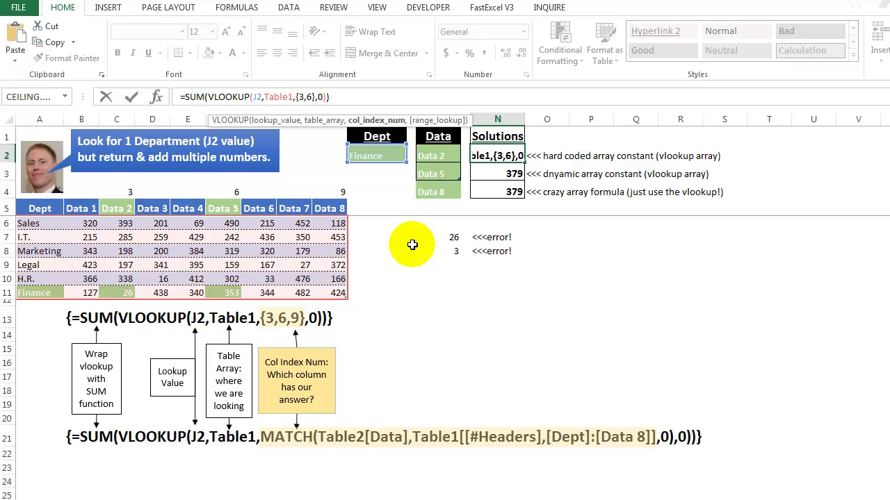
key(ctrl+shift+Return)
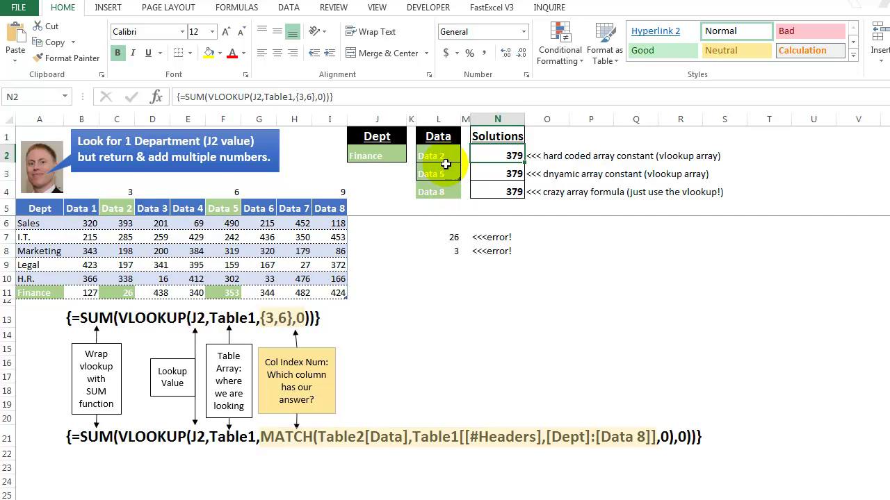
click(314, 97)
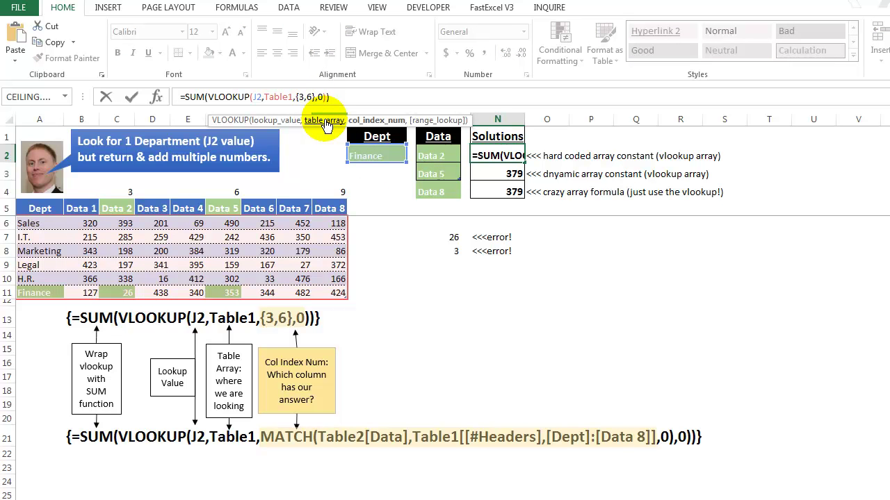
Restore N2's constant to {3,6,9} and extend Table2 back to Data 8, giving 803 everywhere.
text(,9)
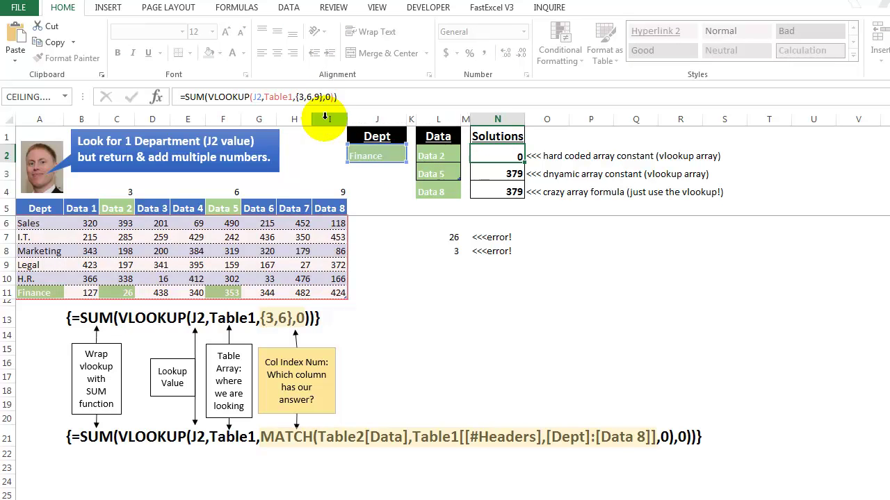
key(ctrl+shift+Return)
click(438, 251)
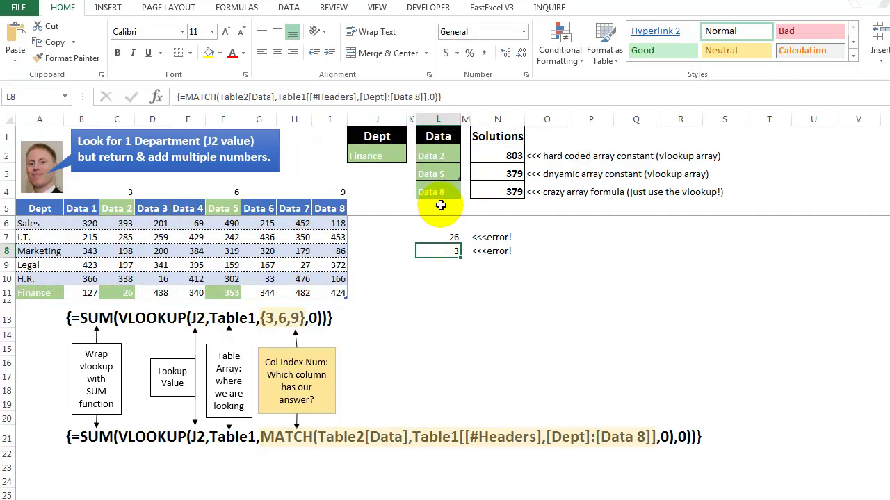
click(437, 293)
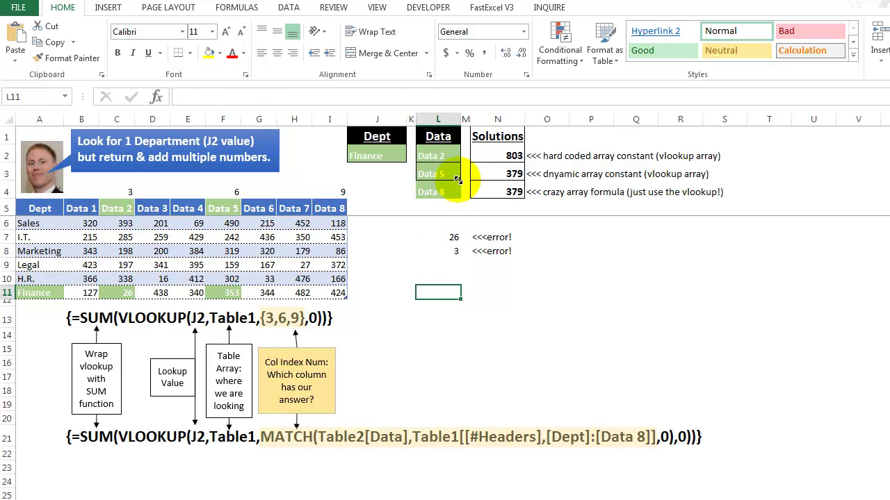
drag(458, 180, 456, 194)
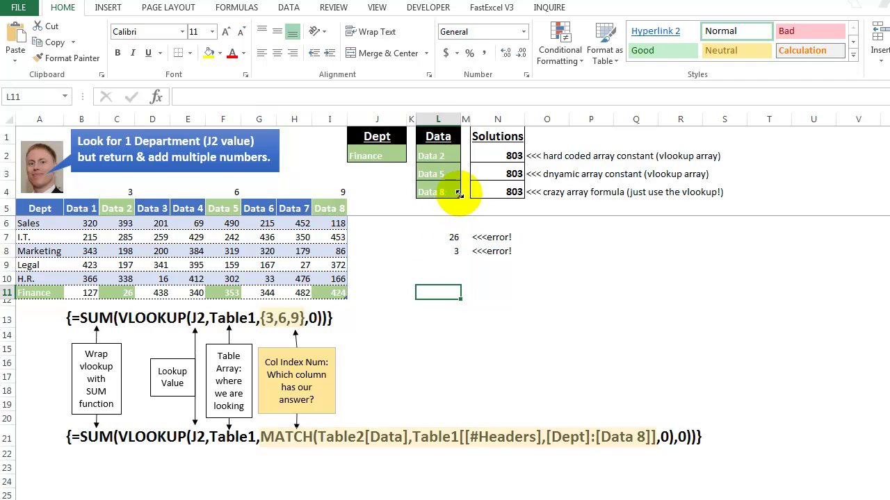